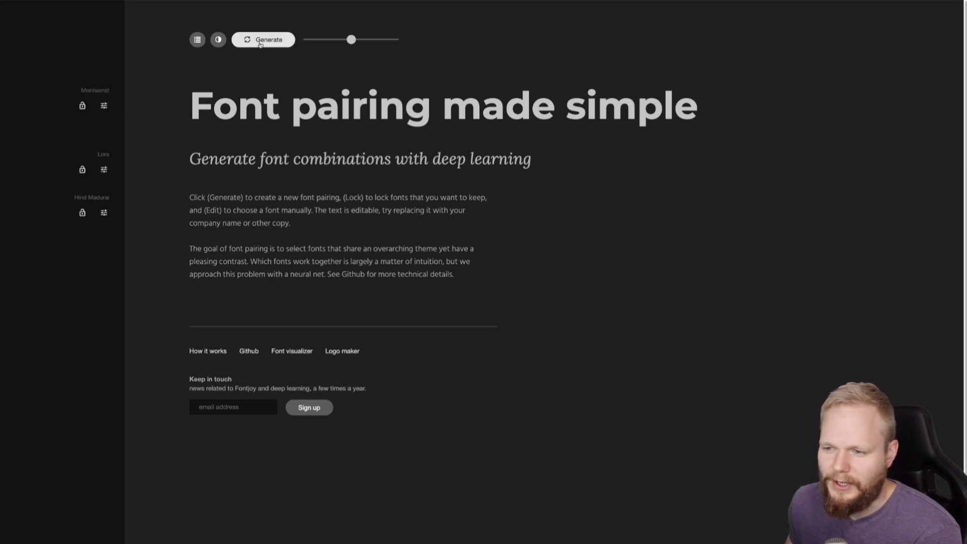
# Generate a new pairing, replacing Montserrat/Lora/Hind Madurai with Source Serif Pro, Alegreya SC and Roboto
pyautogui.click(260, 45)
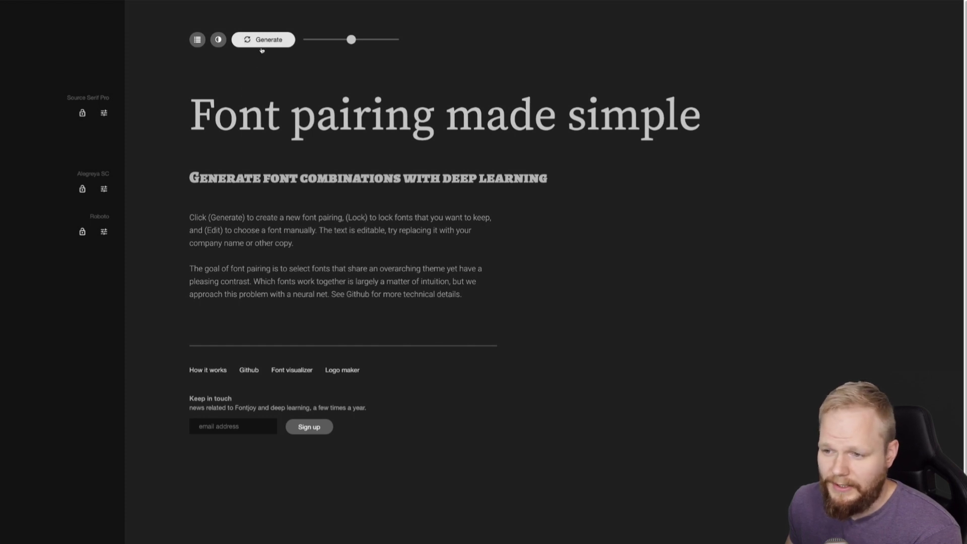
# Shift the contrast slider toward high contrast and generate a high-contrast font pairing
pyautogui.click(262, 49)
pyautogui.click(315, 40)
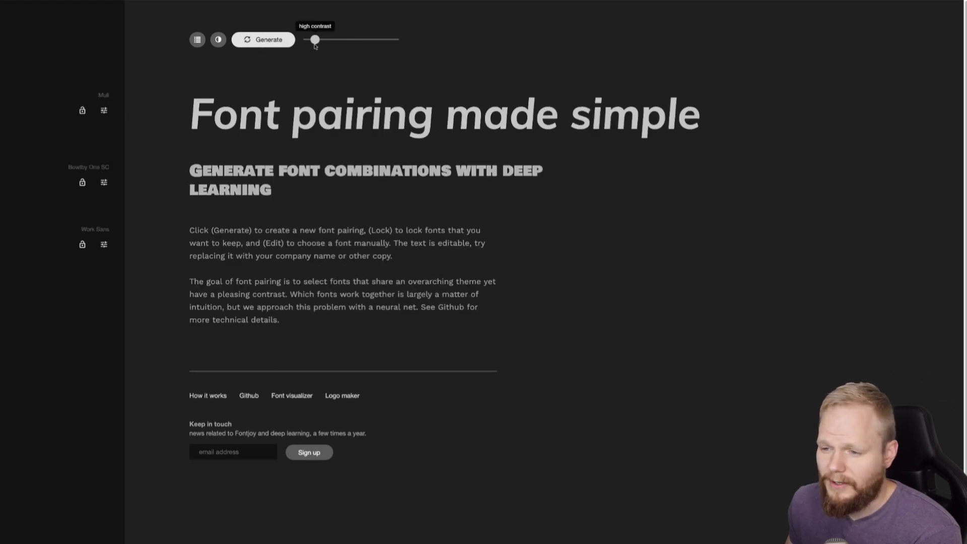
pyautogui.click(272, 48)
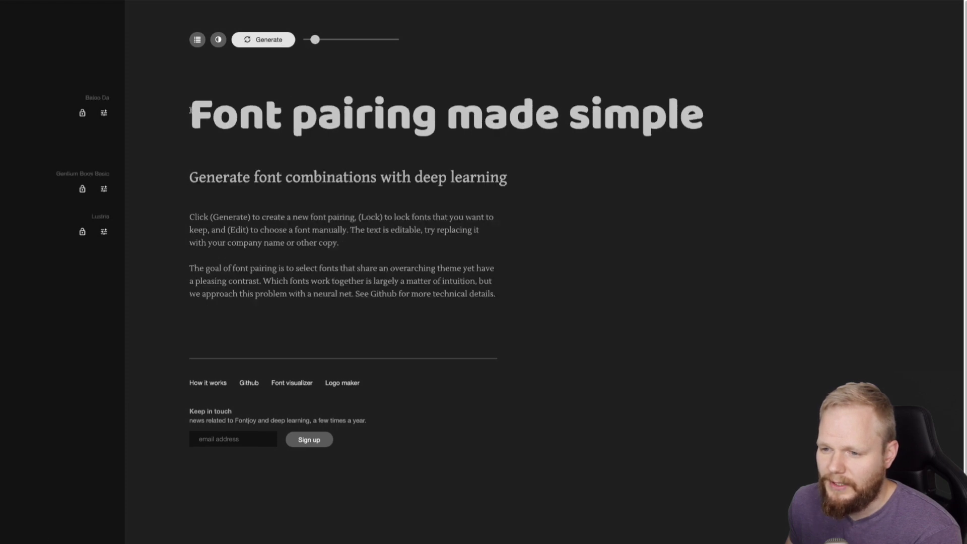
pyautogui.moveTo(190, 110); pyautogui.dragTo(695, 113)
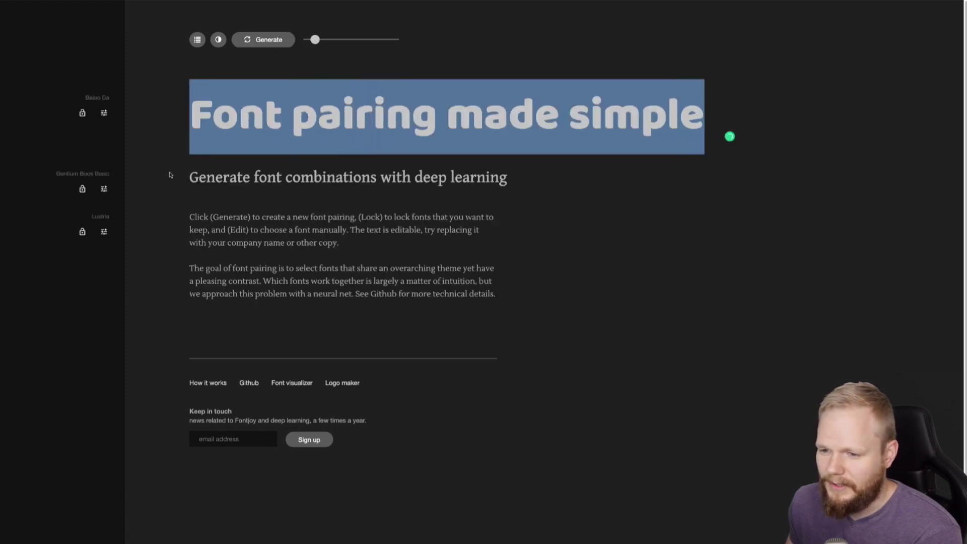
# Move the slider toward similarity, generate the Muli/Gudea/ABeeZee pairing, and switch to light theme
pyautogui.moveTo(315, 39); pyautogui.dragTo(378, 40)
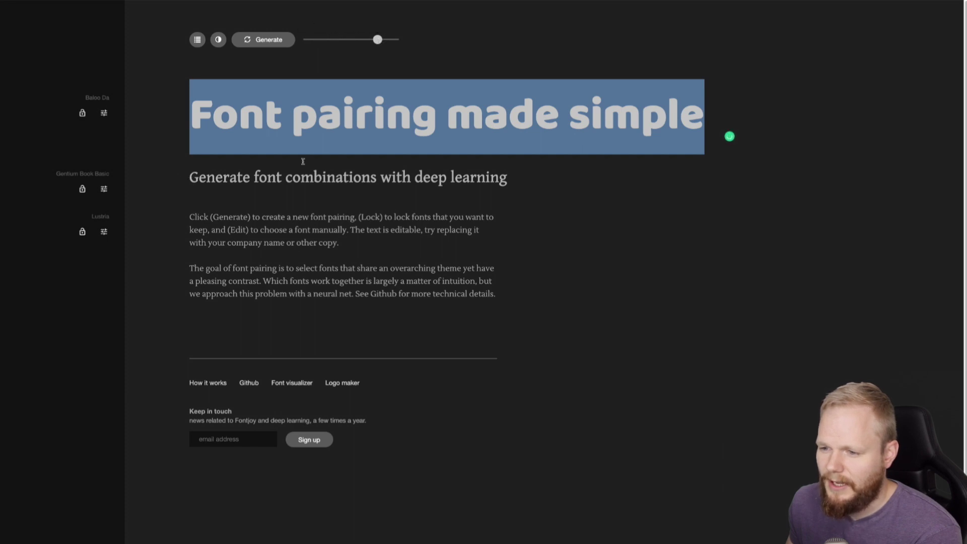
pyautogui.click(262, 39)
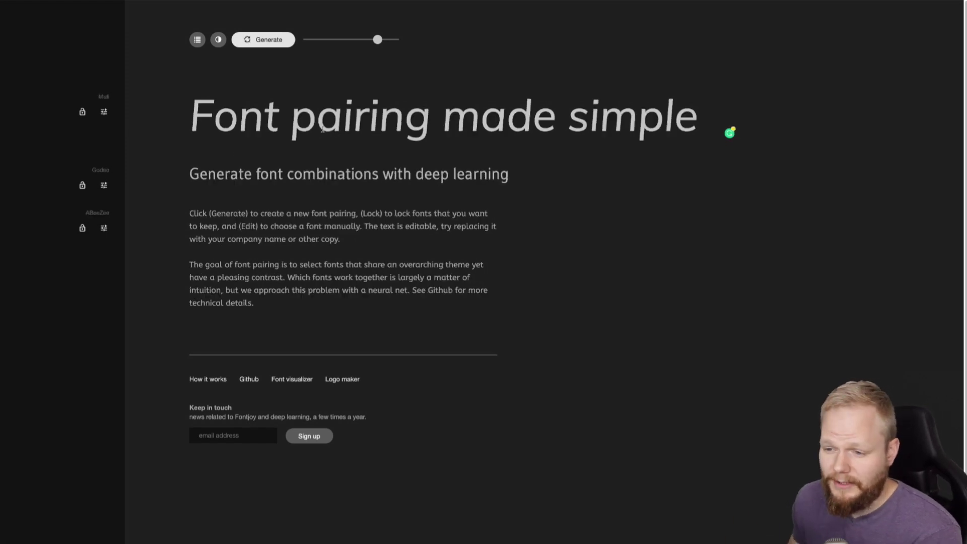
pyautogui.moveTo(203, 117); pyautogui.dragTo(557, 131)
pyautogui.moveTo(196, 173); pyautogui.dragTo(410, 196)
pyautogui.moveTo(302, 227); pyautogui.dragTo(342, 239)
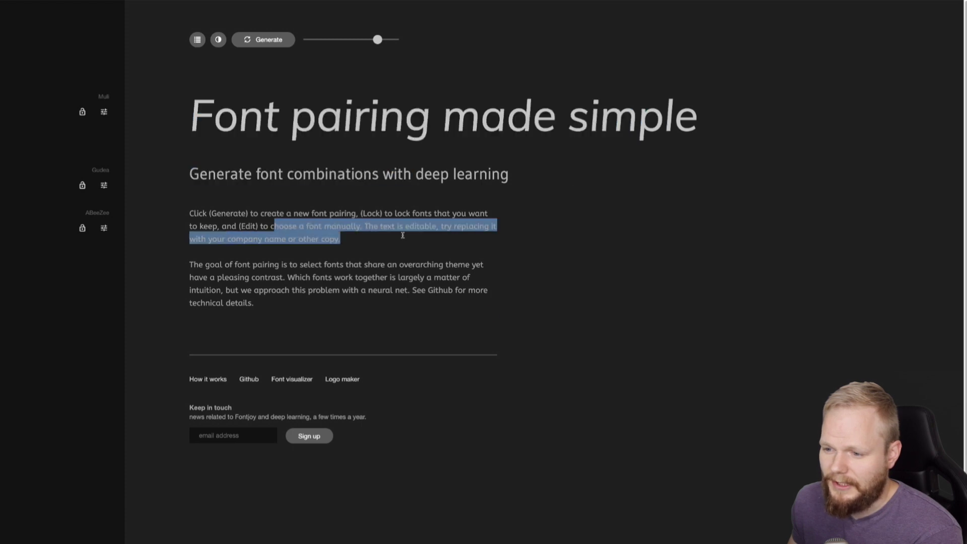
pyautogui.click(239, 179)
pyautogui.moveTo(206, 168); pyautogui.dragTo(365, 170)
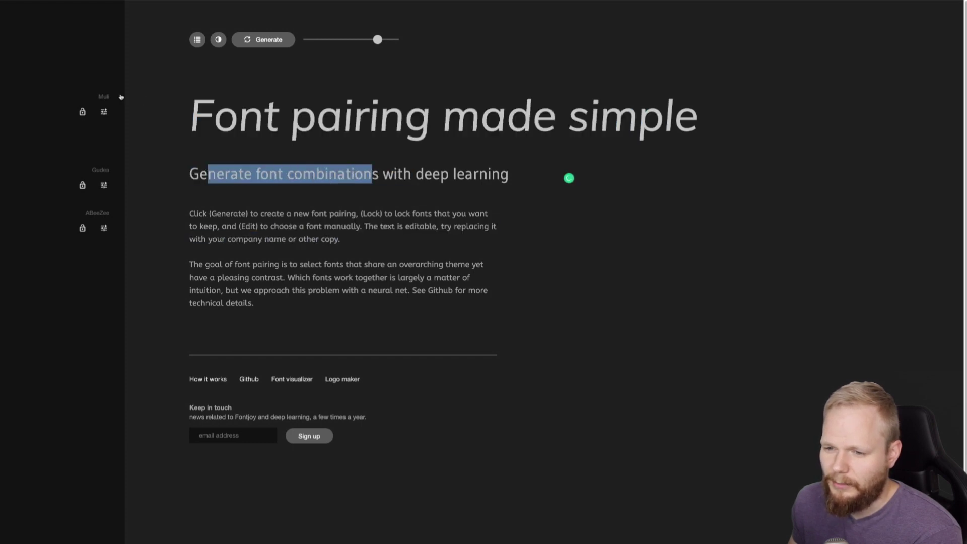
pyautogui.click(387, 98)
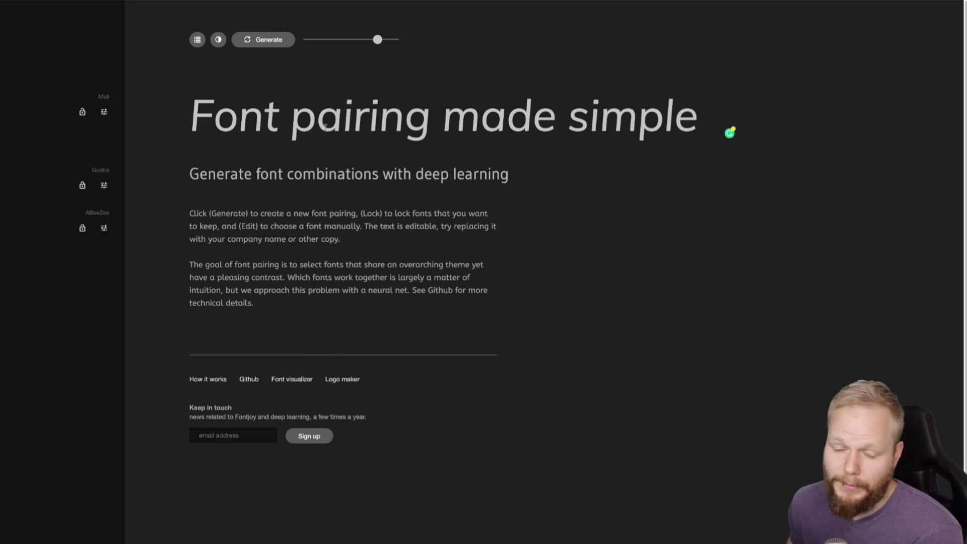
pyautogui.click(218, 39)
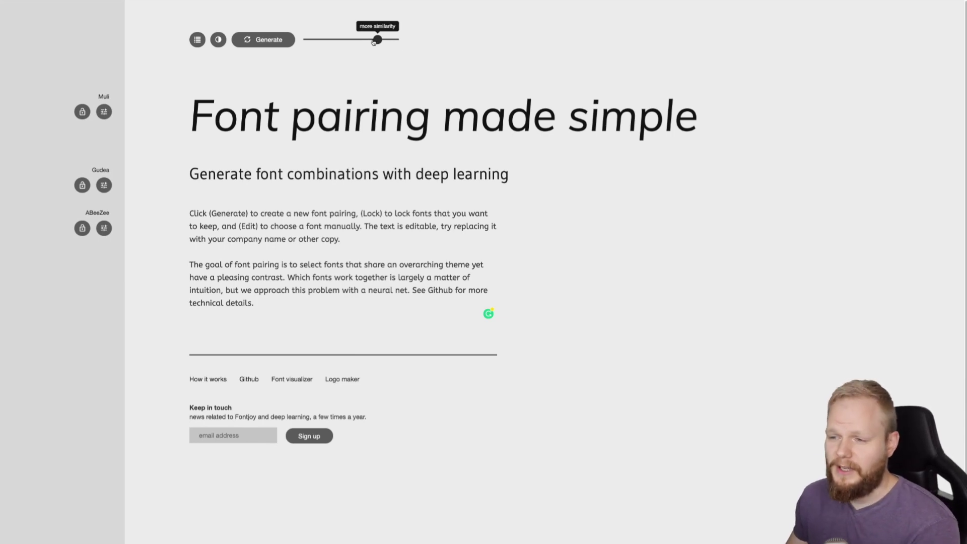
# Set balanced contrast, generate the Amaranth/Rancho/Junge pairing, and select headline sample text to inspect it
pyautogui.moveTo(379, 40); pyautogui.dragTo(349, 41)
pyautogui.click(256, 42)
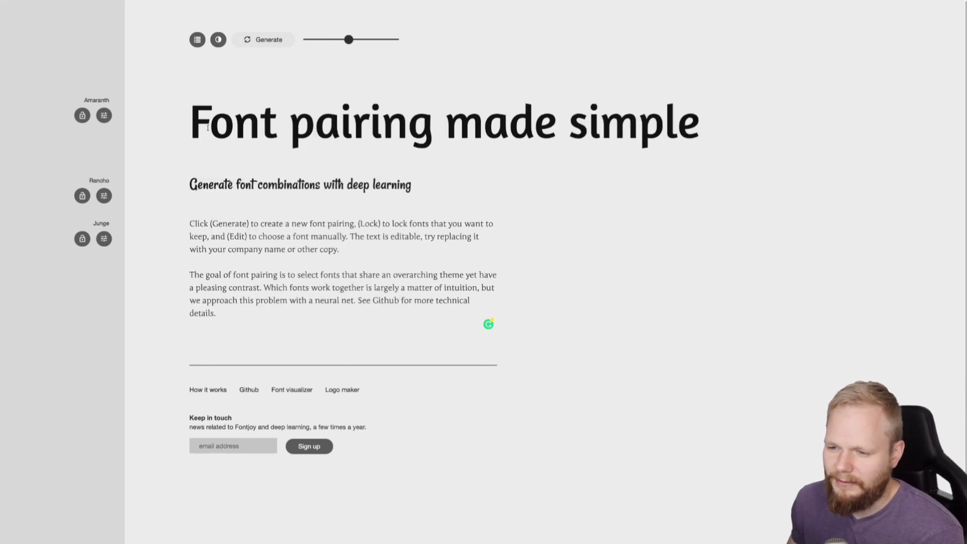
pyautogui.moveTo(196, 121); pyautogui.dragTo(701, 121)
pyautogui.click(340, 121)
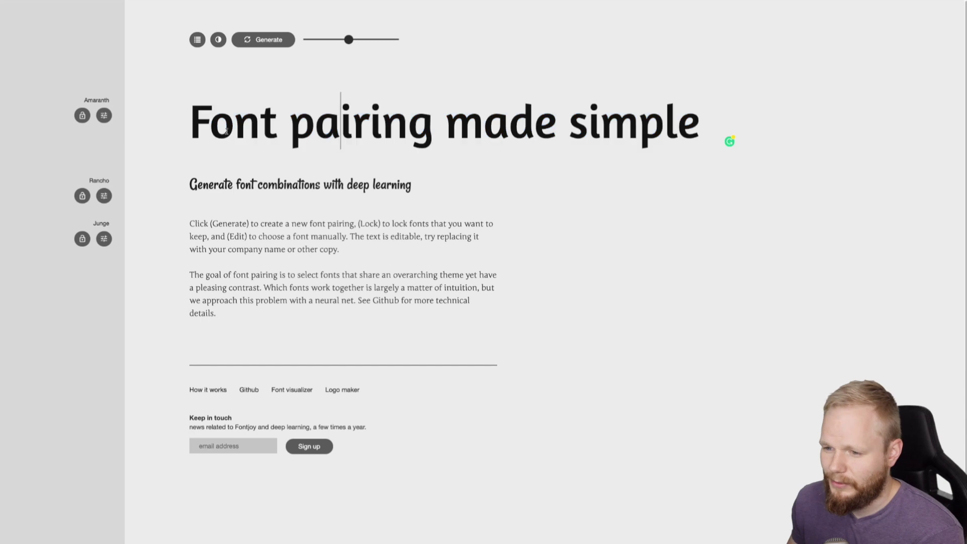
pyautogui.click(234, 121)
pyautogui.moveTo(190, 121); pyautogui.dragTo(484, 121)
pyautogui.click(387, 184)
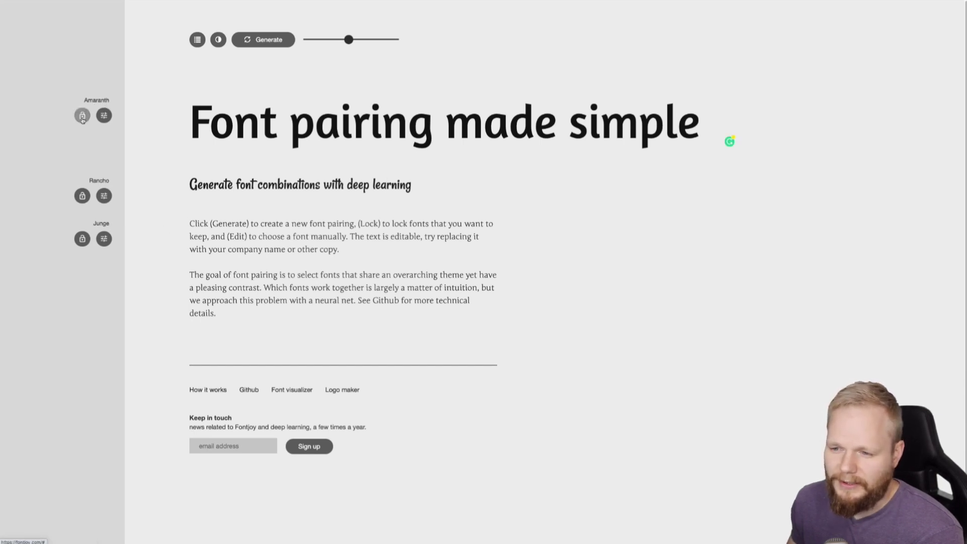
# Lock the Junge body font and generate new headline and subheadline fonts around it
pyautogui.moveTo(194, 228); pyautogui.dragTo(274, 300)
pyautogui.click(247, 309)
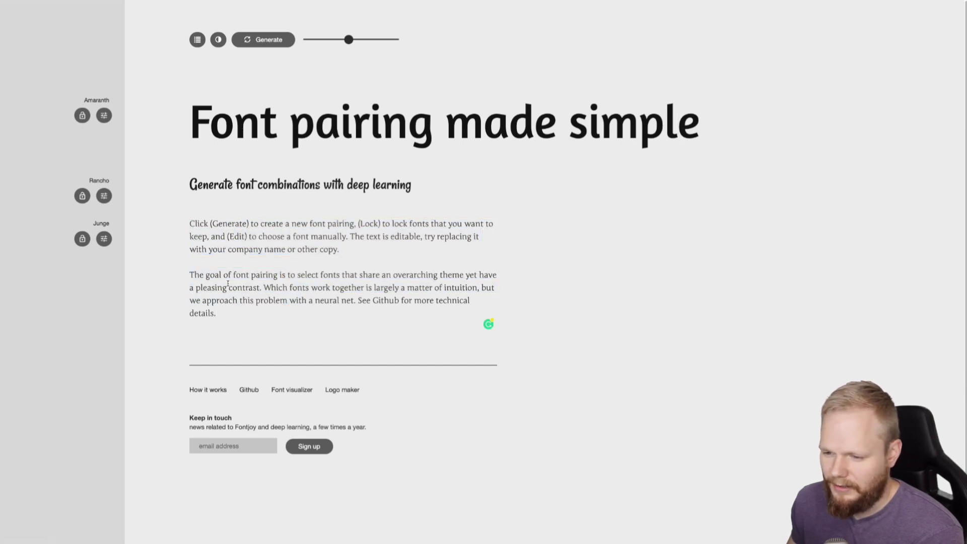
pyautogui.moveTo(192, 223); pyautogui.dragTo(225, 288)
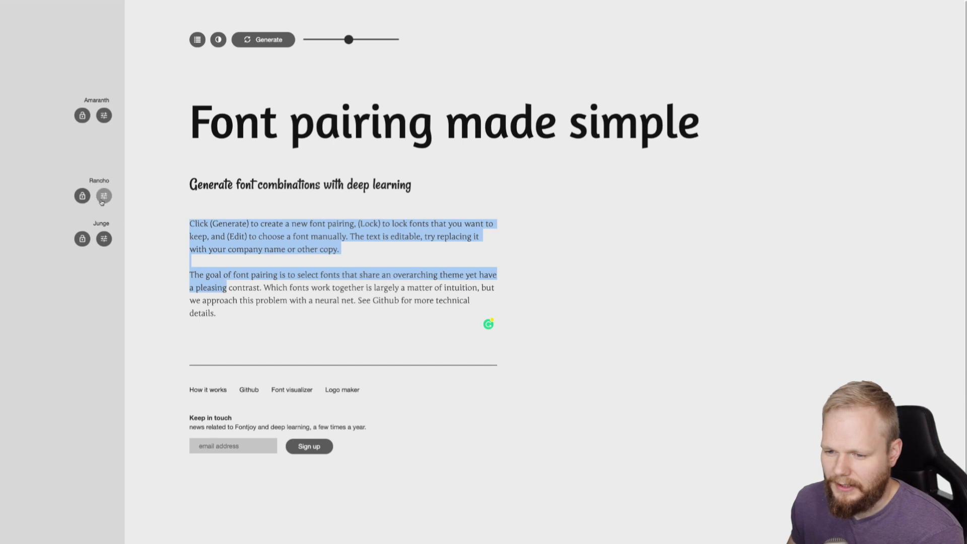
pyautogui.click(82, 240)
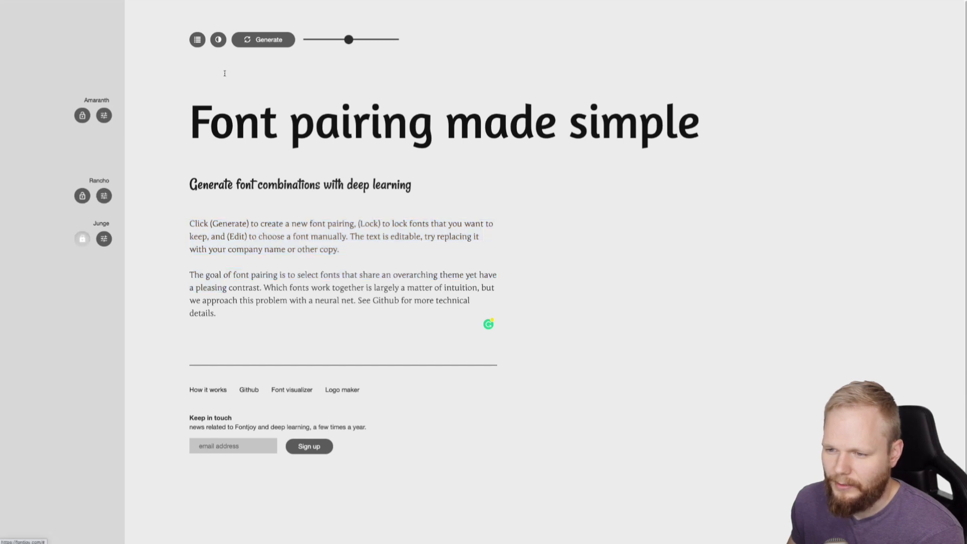
pyautogui.click(264, 43)
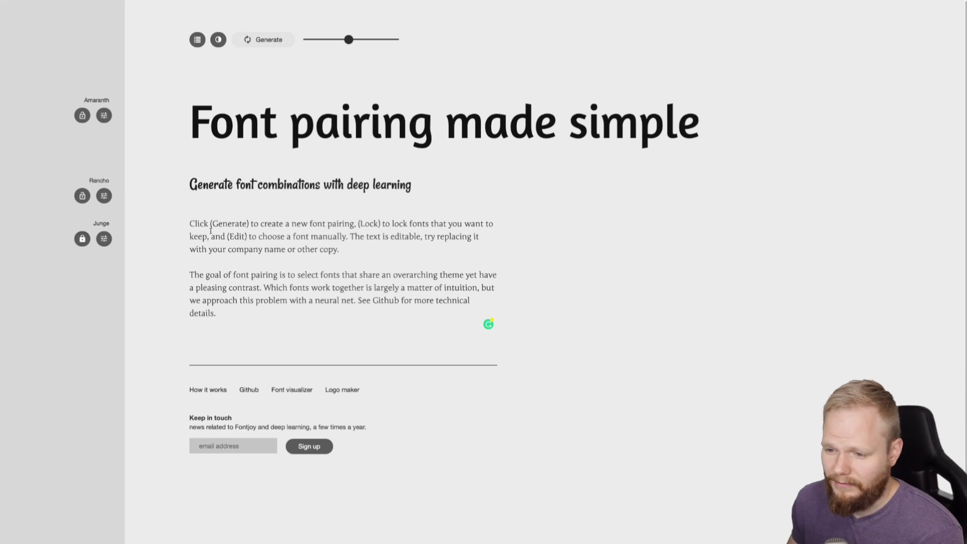
# Lock the Fira Sans Condensed headline and regenerate until the subheadline becomes Poiret One
pyautogui.moveTo(348, 40); pyautogui.dragTo(320, 39)
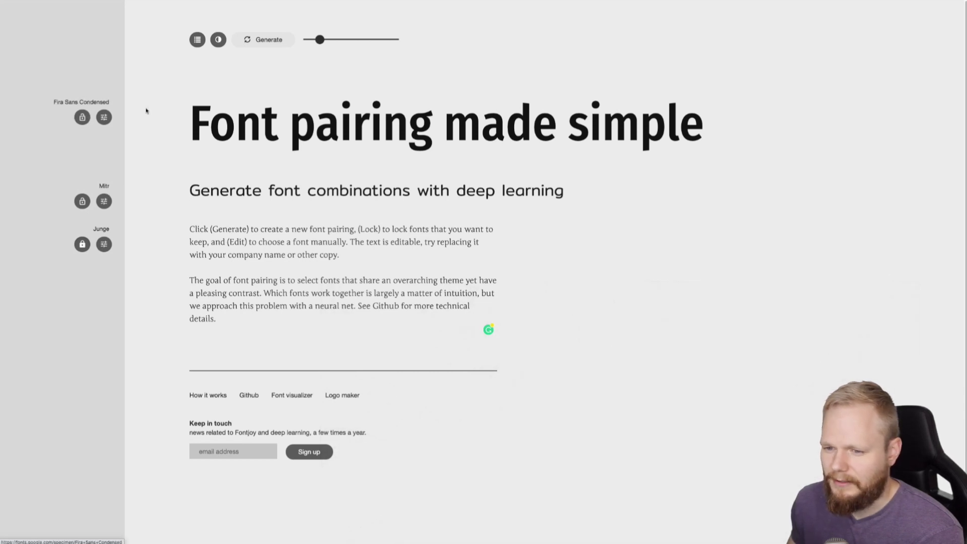
pyautogui.moveTo(266, 120); pyautogui.dragTo(607, 120)
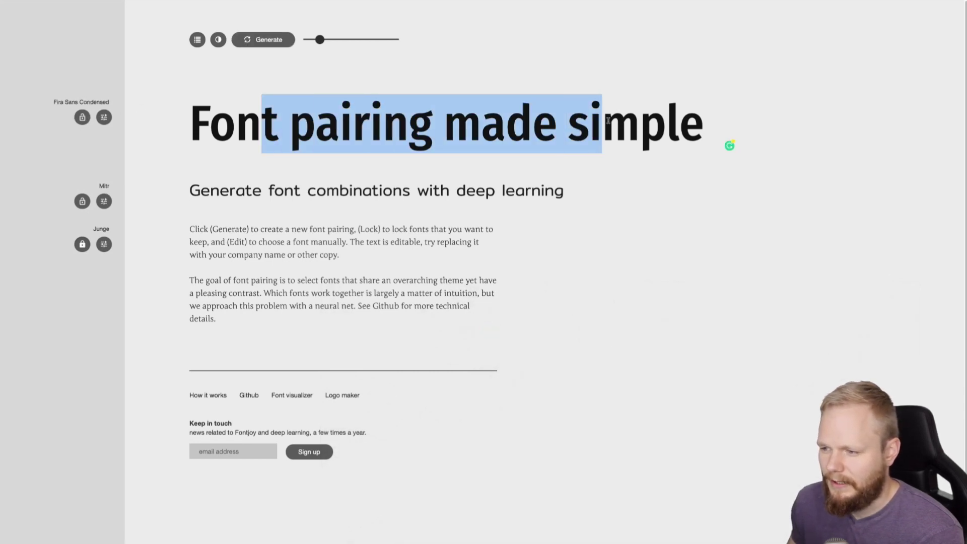
pyautogui.moveTo(209, 242); pyautogui.dragTo(280, 291)
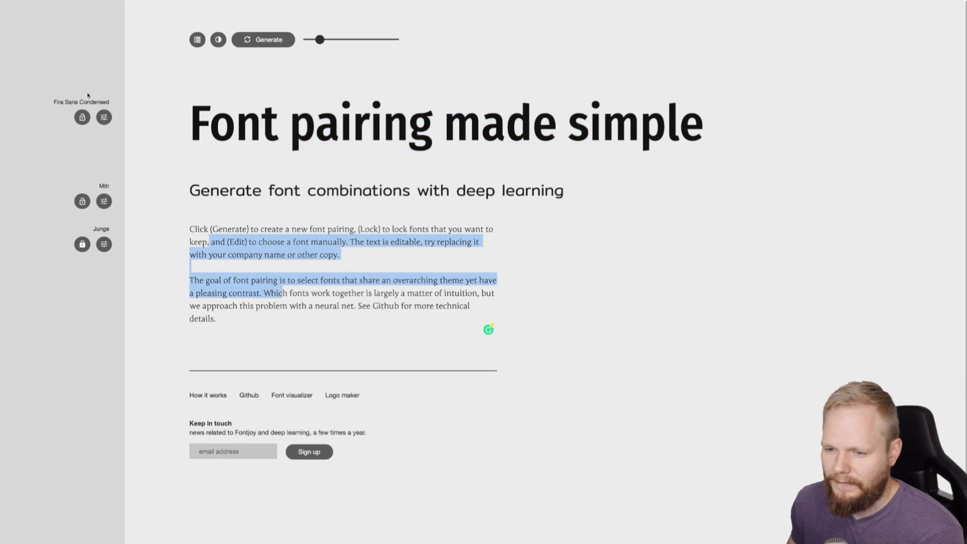
pyautogui.click(83, 117)
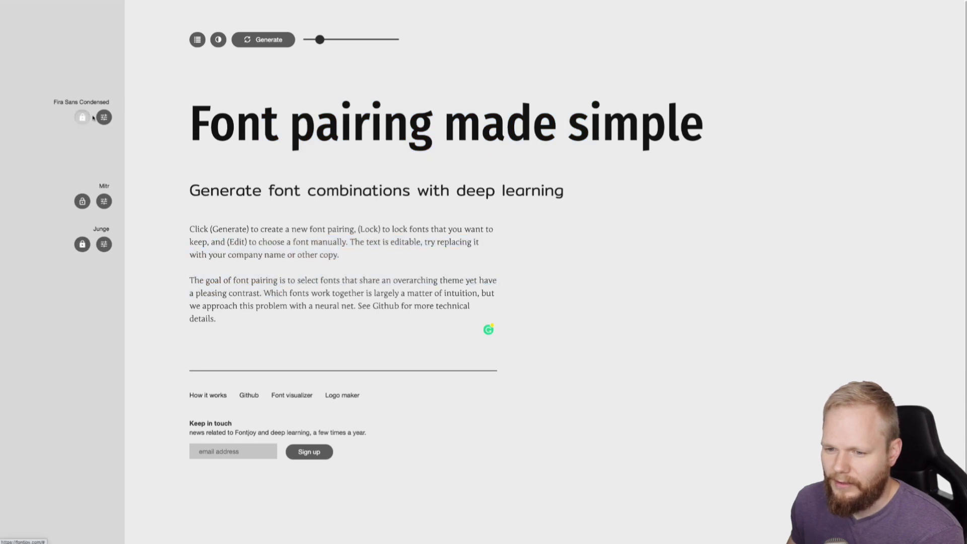
pyautogui.click(256, 39)
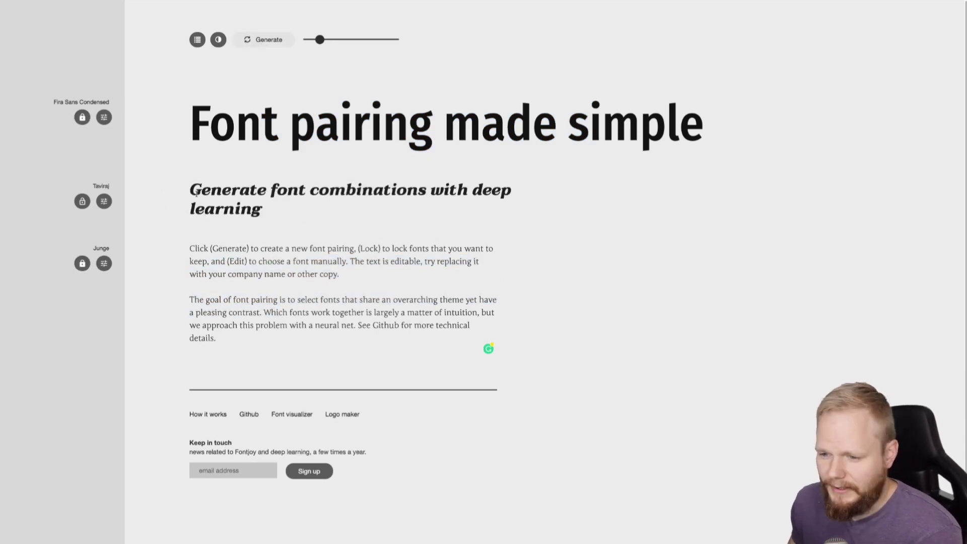
pyautogui.click(269, 44)
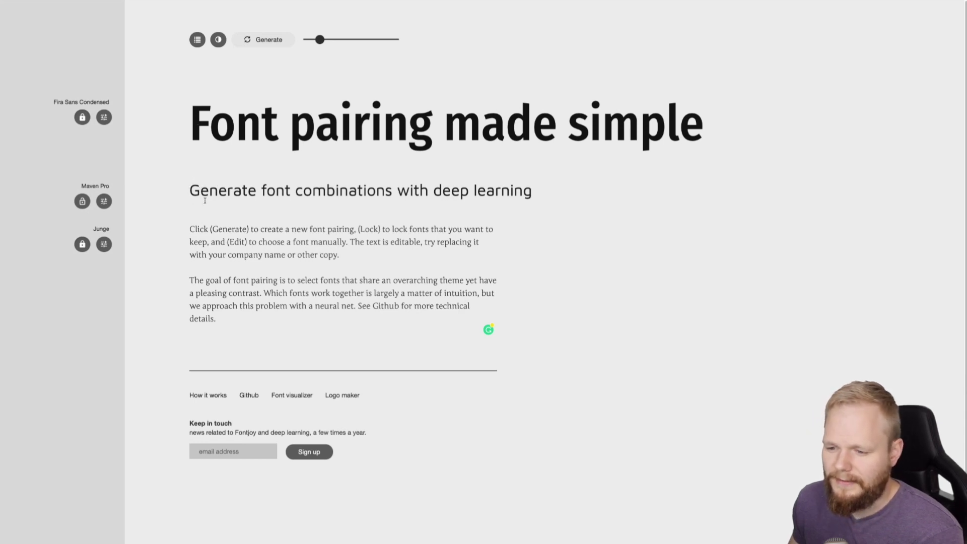
pyautogui.press('space')
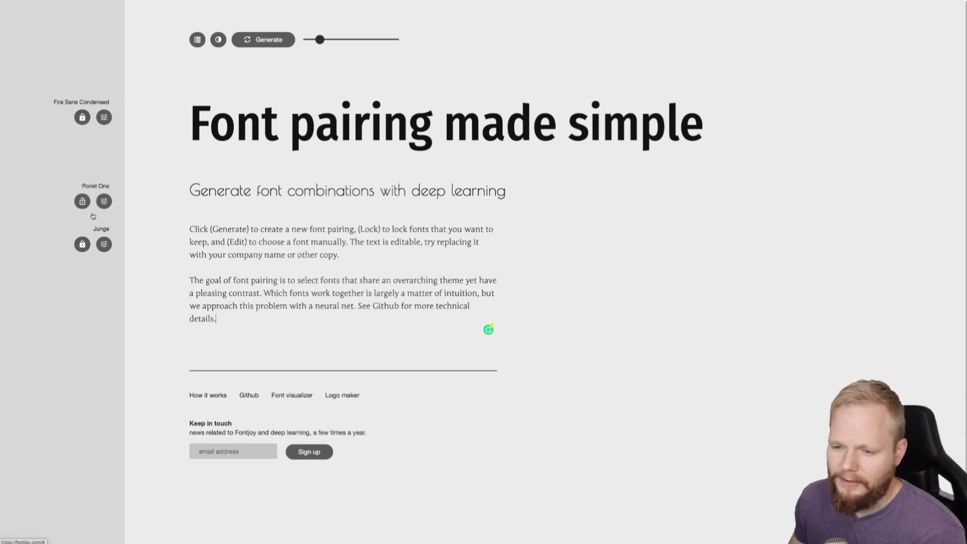
pyautogui.click(105, 119)
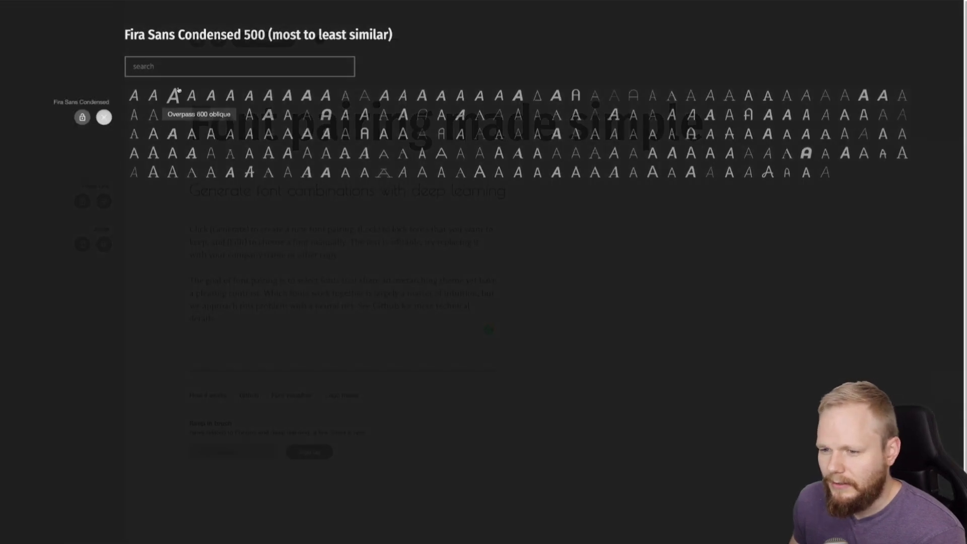
# Search the similar-fonts list for 'roboto' and pick Roboto 900 as the headline font
pyautogui.click(180, 67)
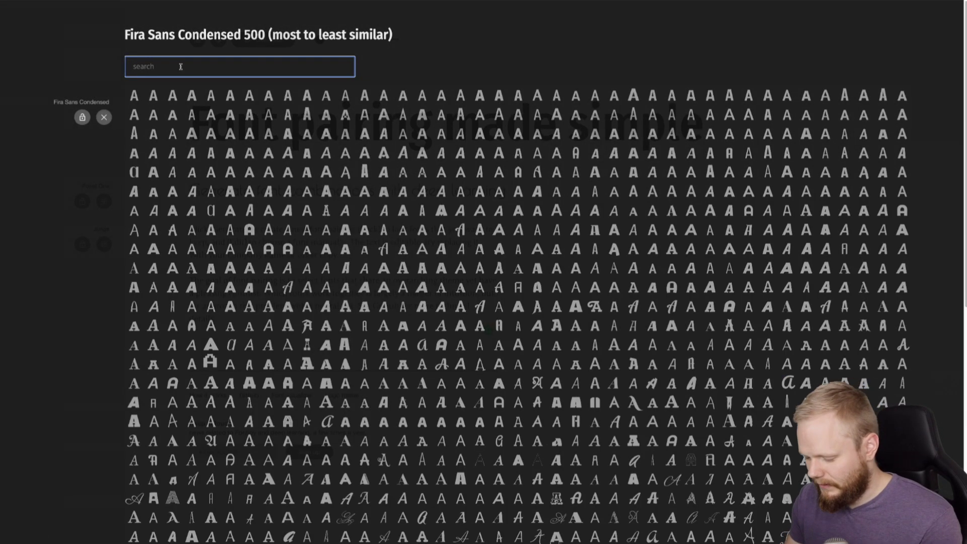
pyautogui.write('roboto')
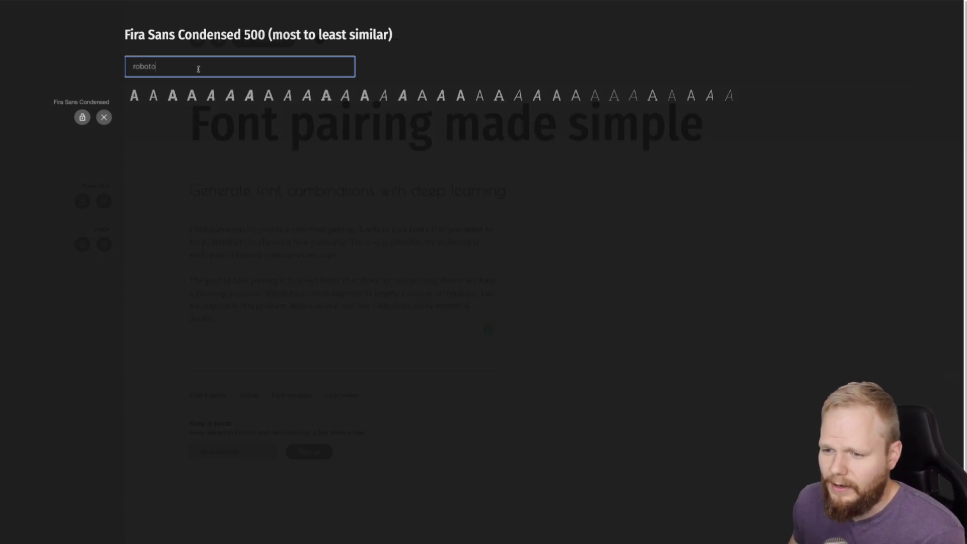
pyautogui.click(173, 108)
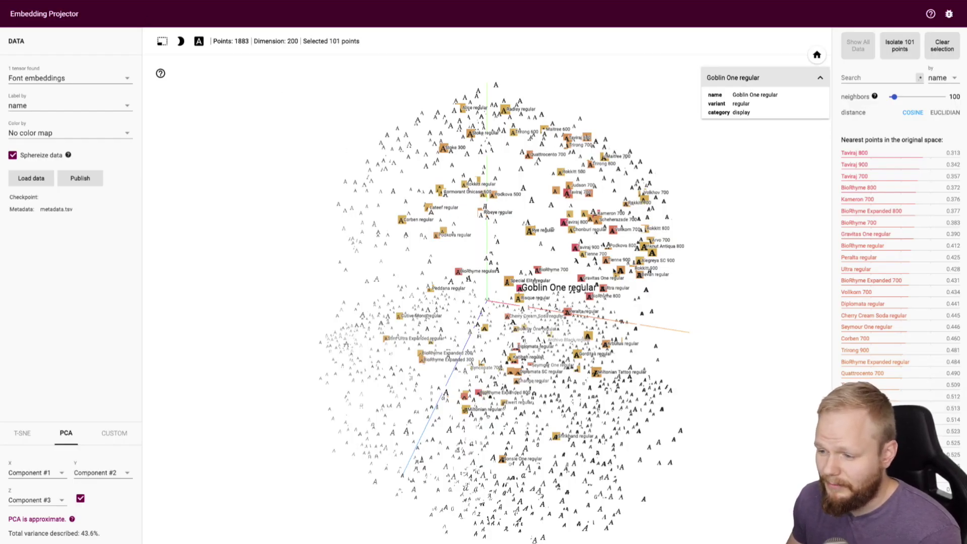
# Orbit the 3D font cloud around Goblin One regular to view its neighbours from several angles
pyautogui.moveTo(494, 139); pyautogui.dragTo(507, 274)
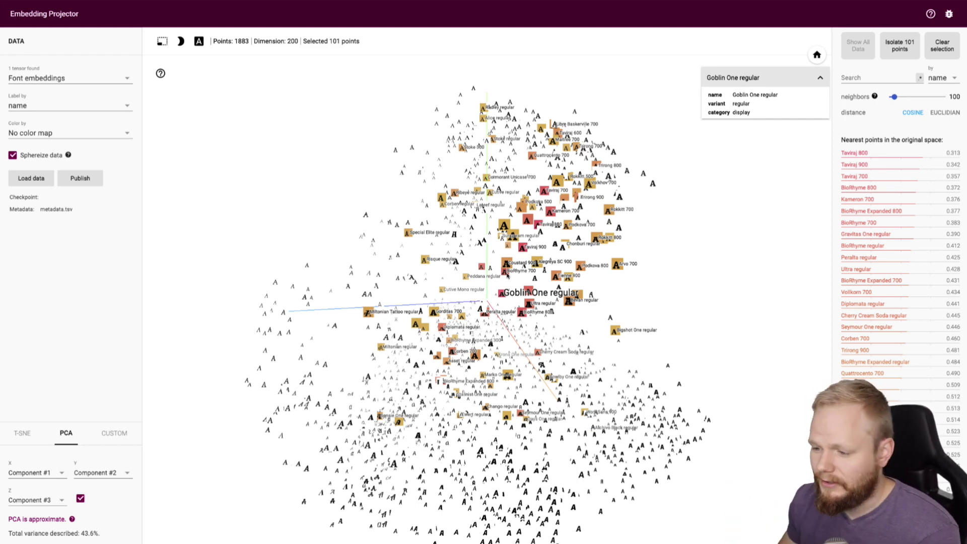
pyautogui.moveTo(507, 275); pyautogui.dragTo(712, 316)
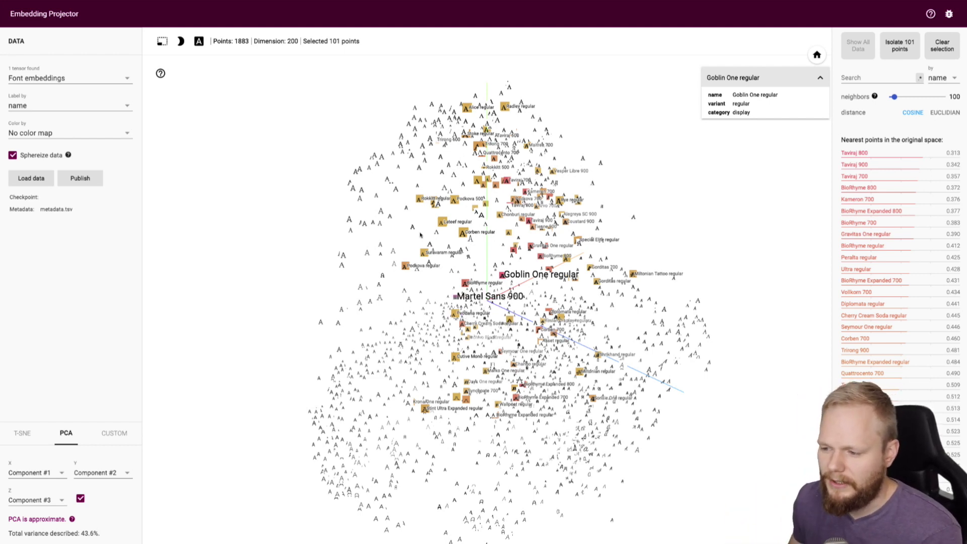
pyautogui.moveTo(486, 167); pyautogui.dragTo(421, 170)
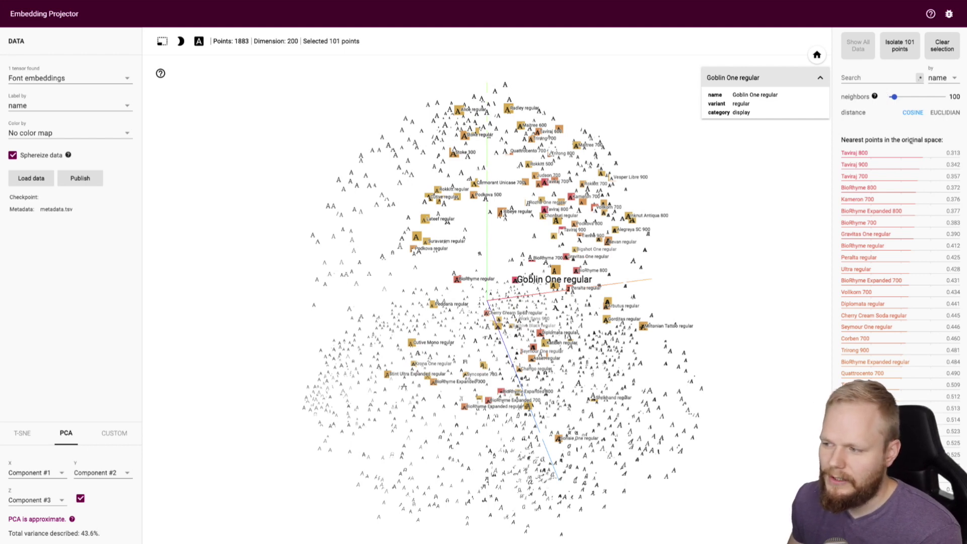
# Highlight Taviraj 800, Trirong 900, then Averia Serif Libre regular and their nearest fonts
pyautogui.click(951, 154)
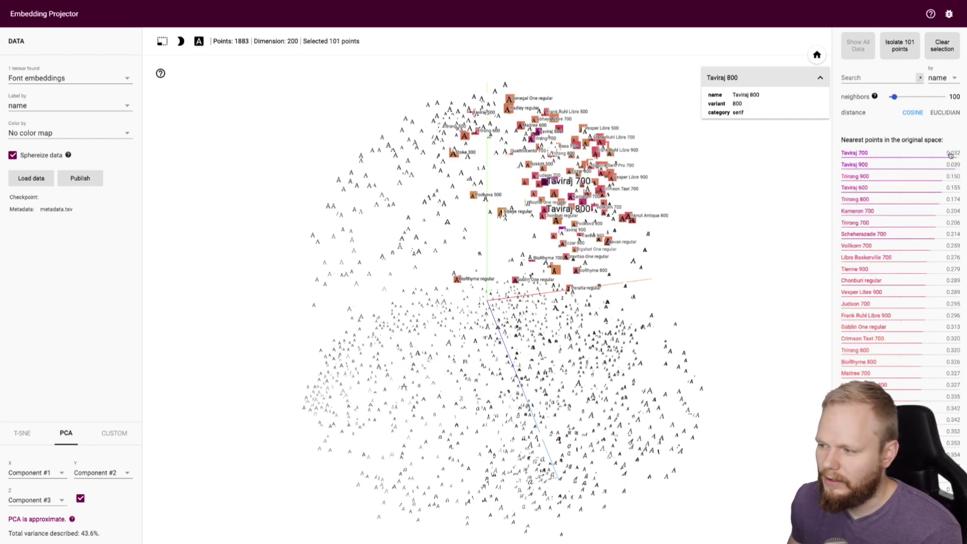
pyautogui.click(956, 177)
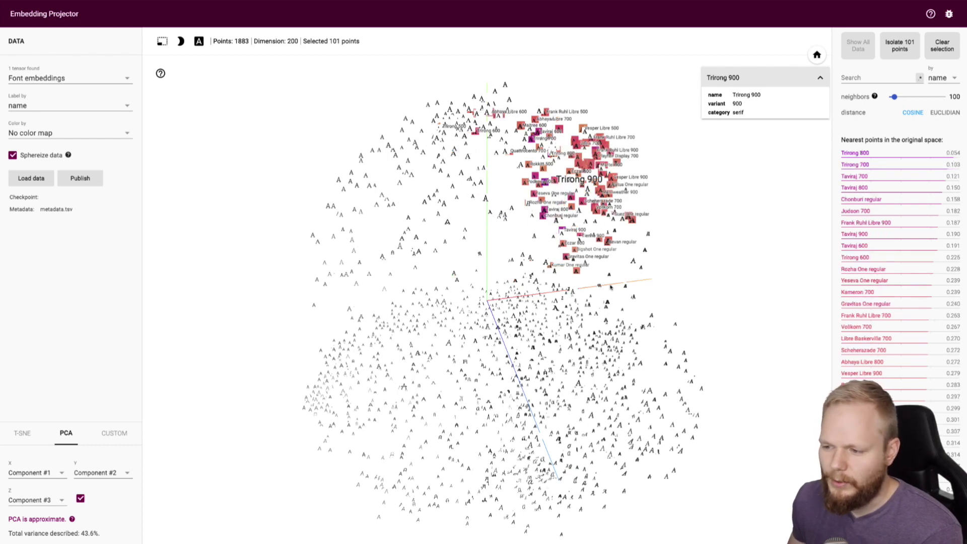
pyautogui.moveTo(611, 287); pyautogui.dragTo(370, 284)
pyautogui.click(551, 215)
pyautogui.moveTo(551, 215); pyautogui.dragTo(714, 212)
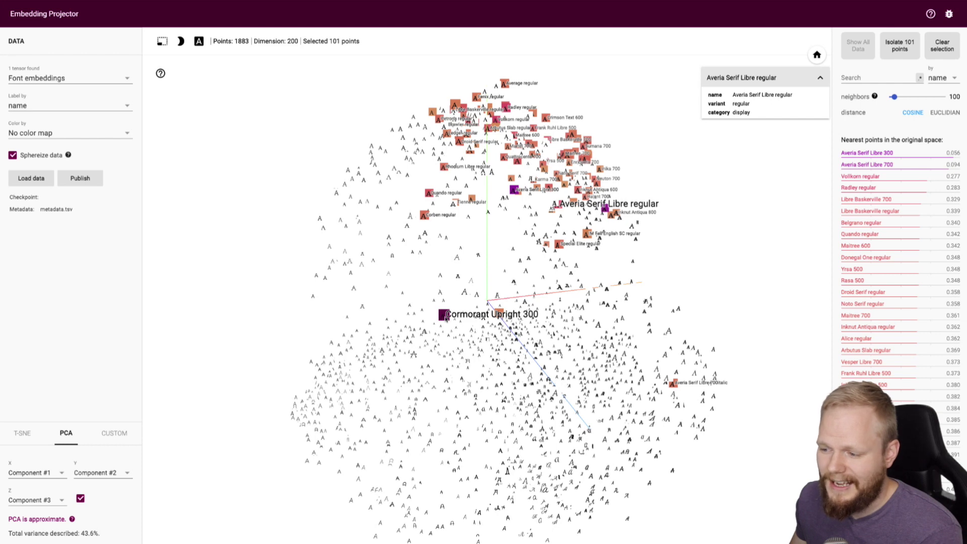
pyautogui.moveTo(554, 302); pyautogui.dragTo(686, 366)
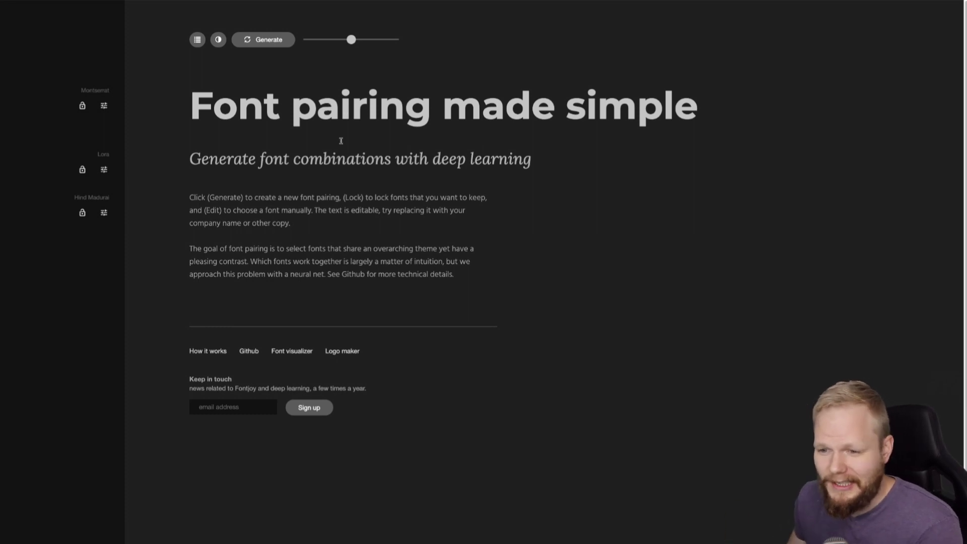
# Generate two more pairings, ending on Yantramanav, Cormorant Garamond and Mukta Vaani
pyautogui.press('space')
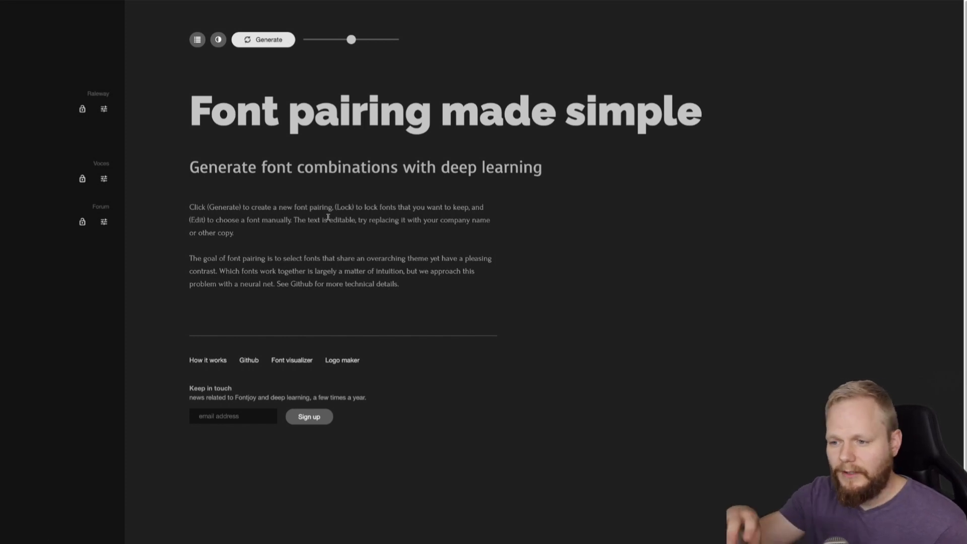
pyautogui.press('space')
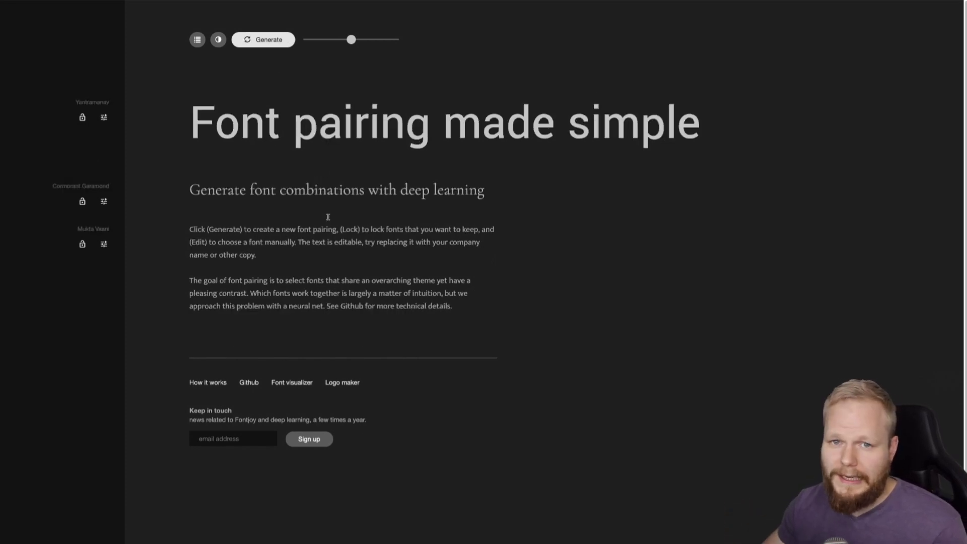